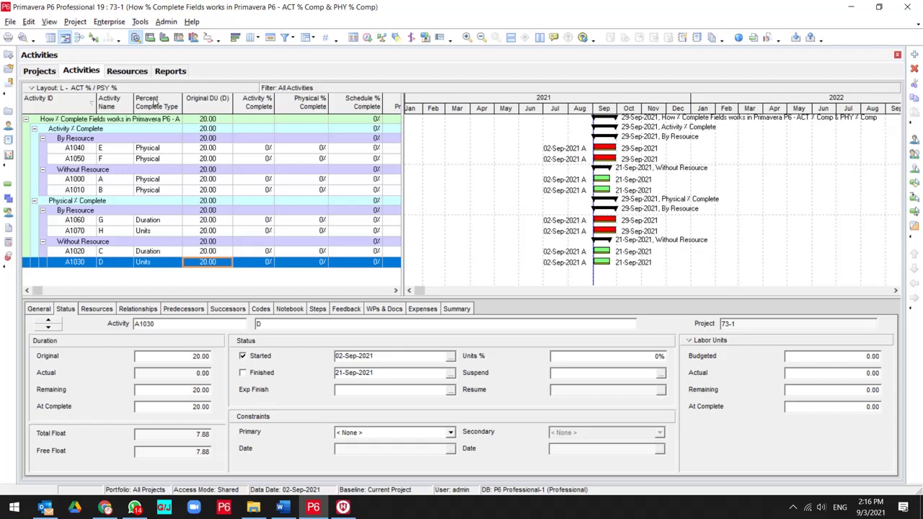
# Step: Point out the Activity % Complete, Physical % Complete and By Resource activity groups
pyautogui.click(120, 130)
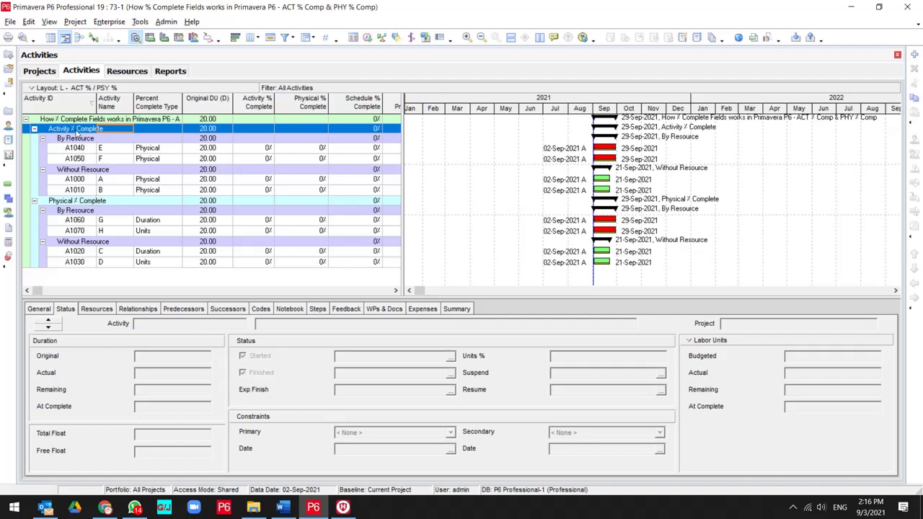
pyautogui.click(103, 202)
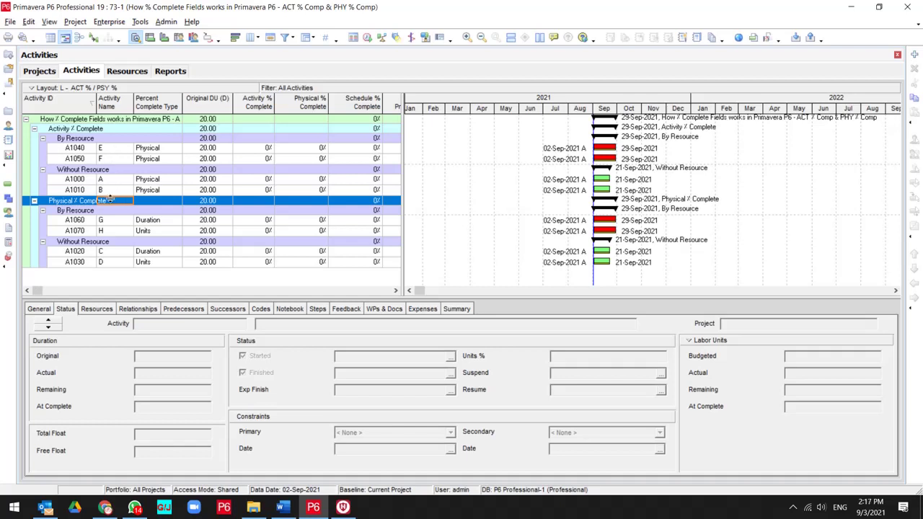
pyautogui.click(104, 141)
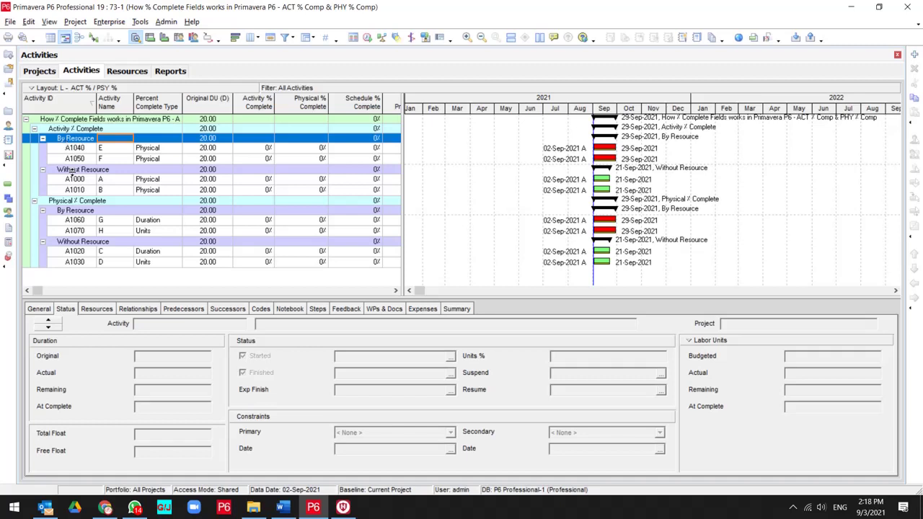
# Step: Review resource assignments for A1040, A1000 (none) and A1060, then reselect A1040
pyautogui.click(77, 151)
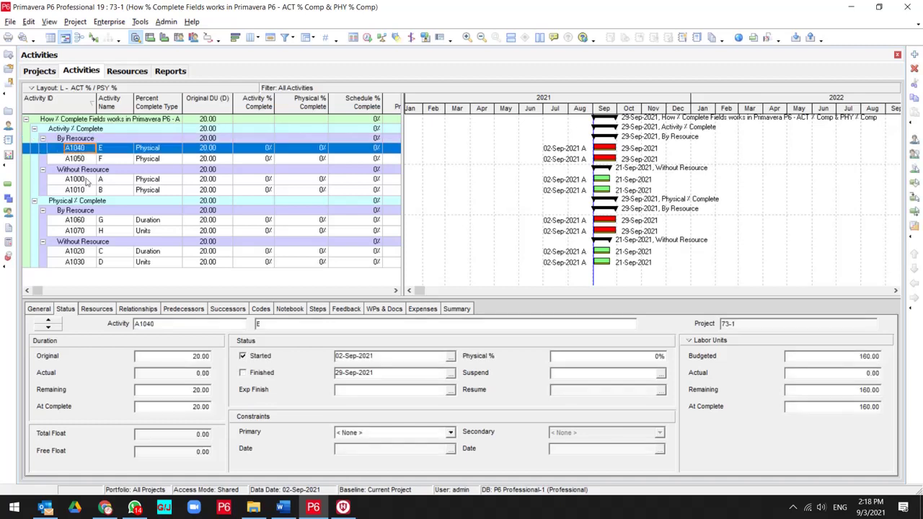
pyautogui.click(97, 309)
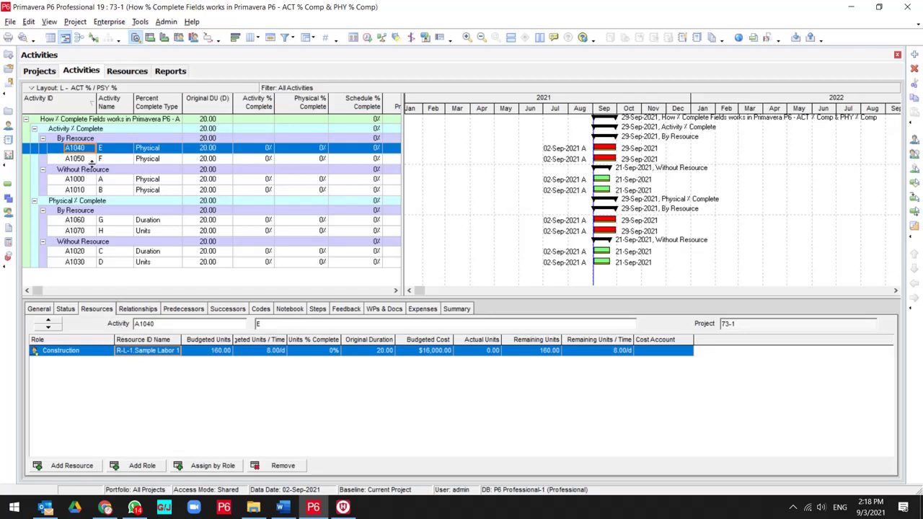
pyautogui.click(89, 182)
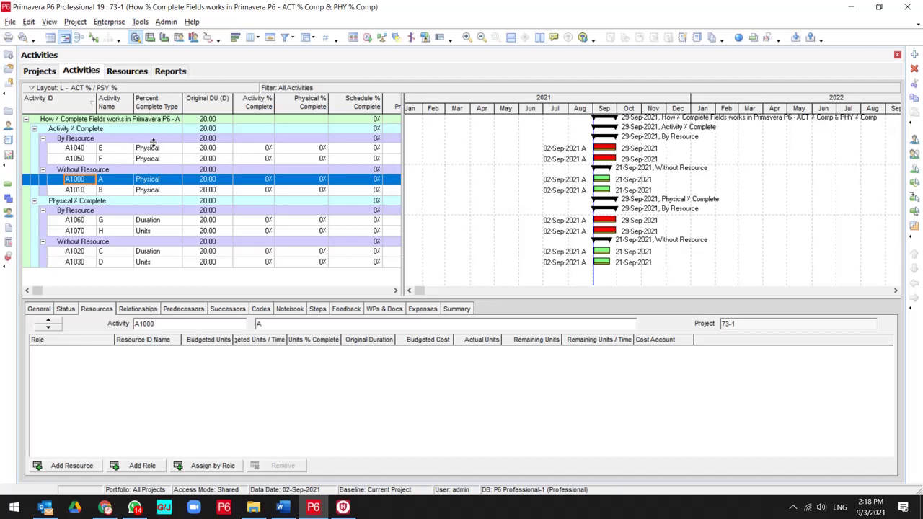
pyautogui.click(150, 223)
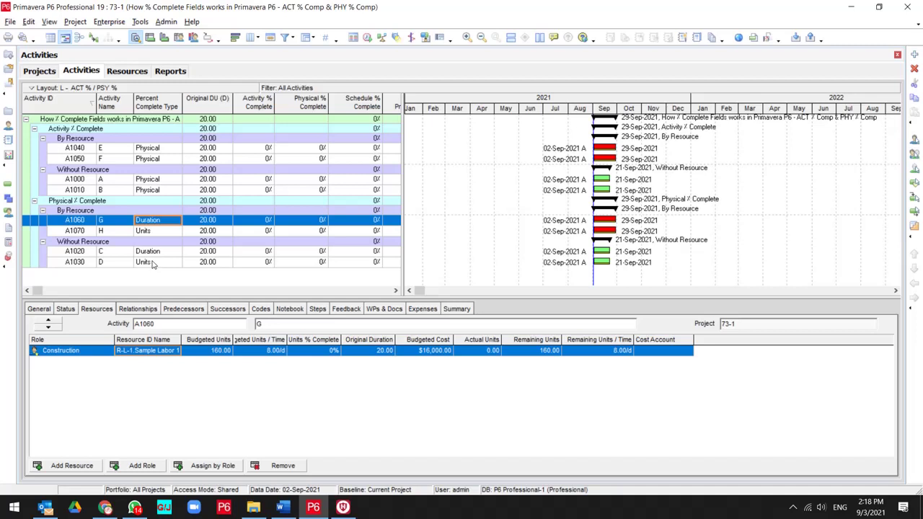
pyautogui.click(64, 310)
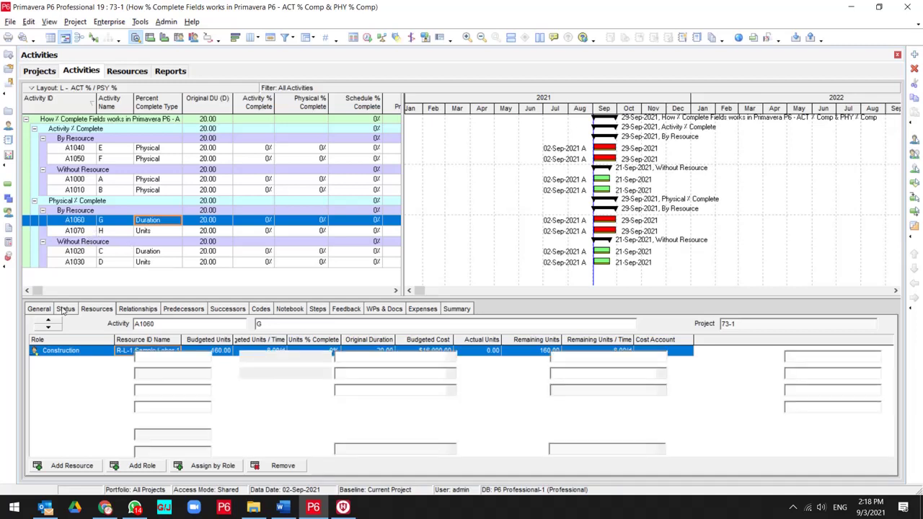
pyautogui.click(154, 147)
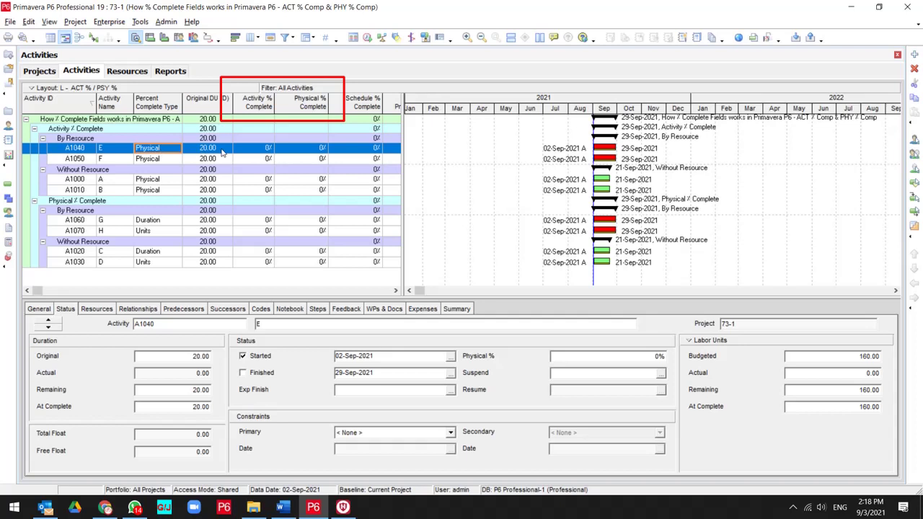
# Step: Enter 10% Activity % Complete for A1040 and select its Physical % value
pyautogui.click(257, 149)
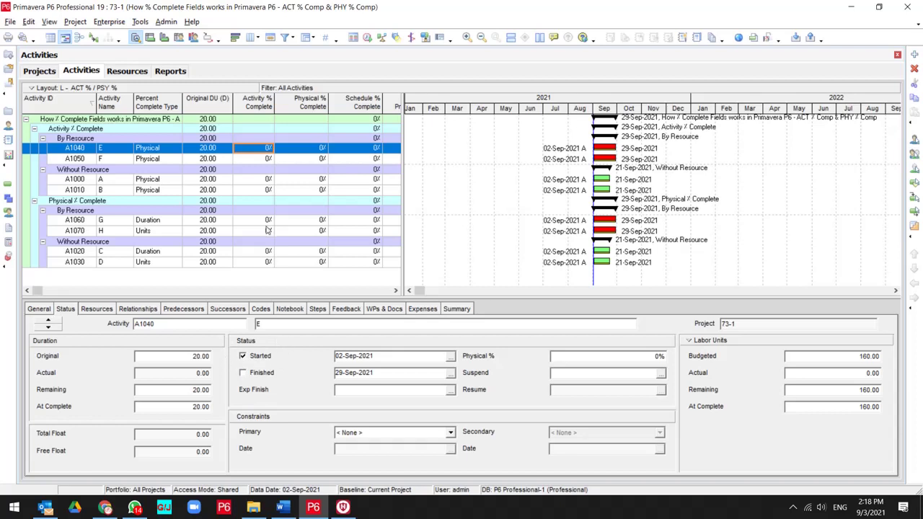
pyautogui.click(267, 154)
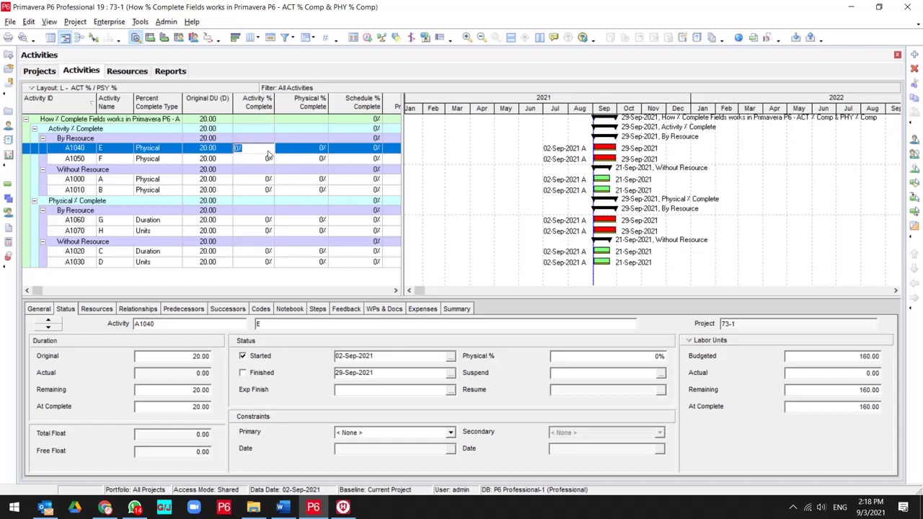
pyautogui.write('10')
pyautogui.press('Return')
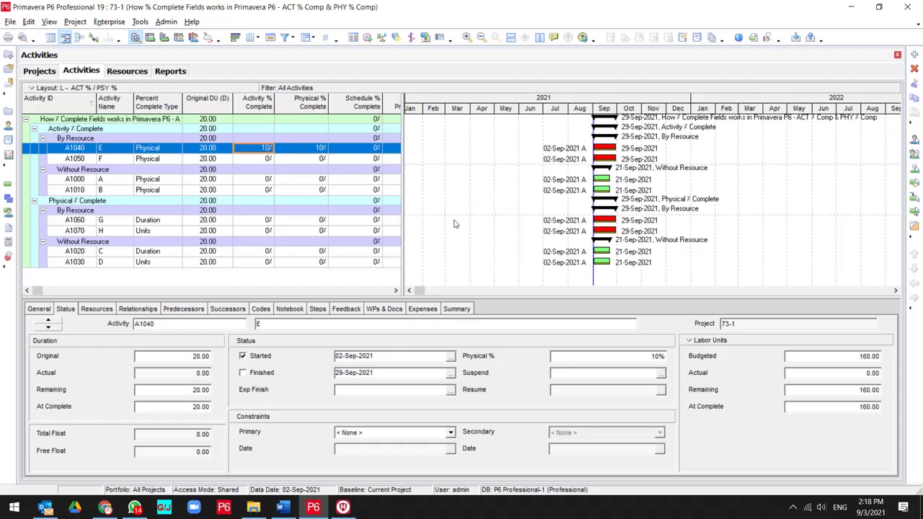
pyautogui.click(638, 356)
pyautogui.moveTo(584, 358); pyautogui.dragTo(524, 359)
# Step: Set A1050's Activity % Complete to 20% and A1000's to 10%
pyautogui.click(216, 162)
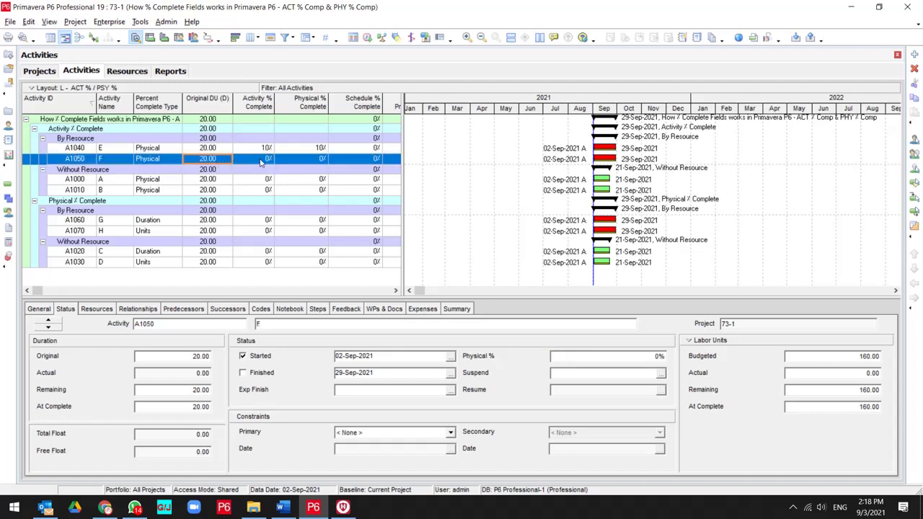
pyautogui.click(260, 160)
pyautogui.click(264, 161)
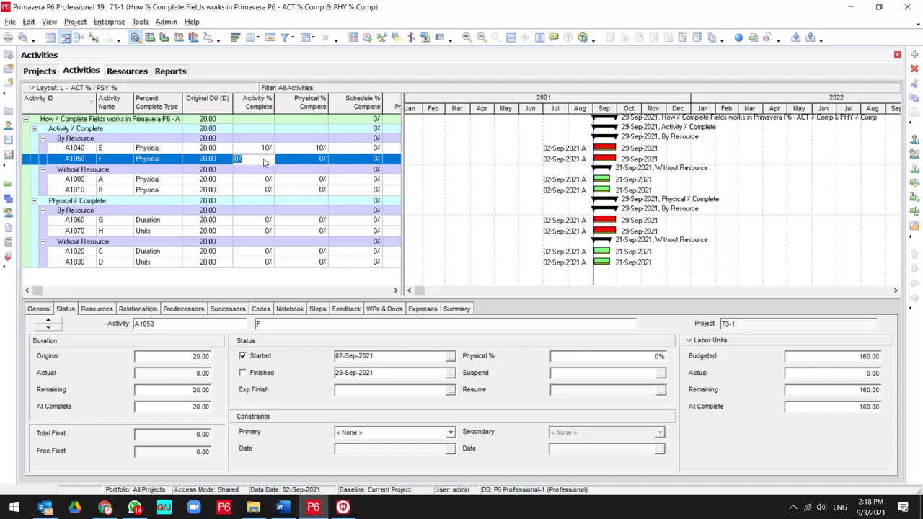
pyautogui.write('2')
pyautogui.press('Return')
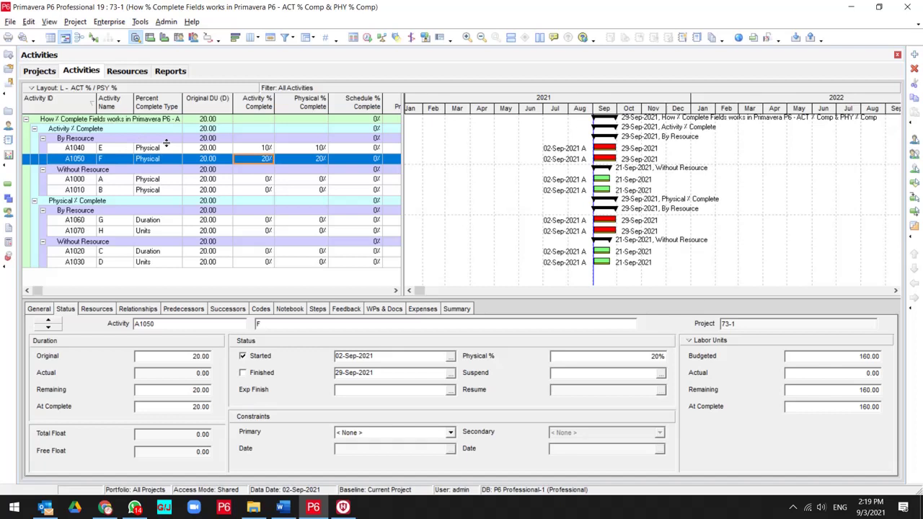
pyautogui.click(264, 180)
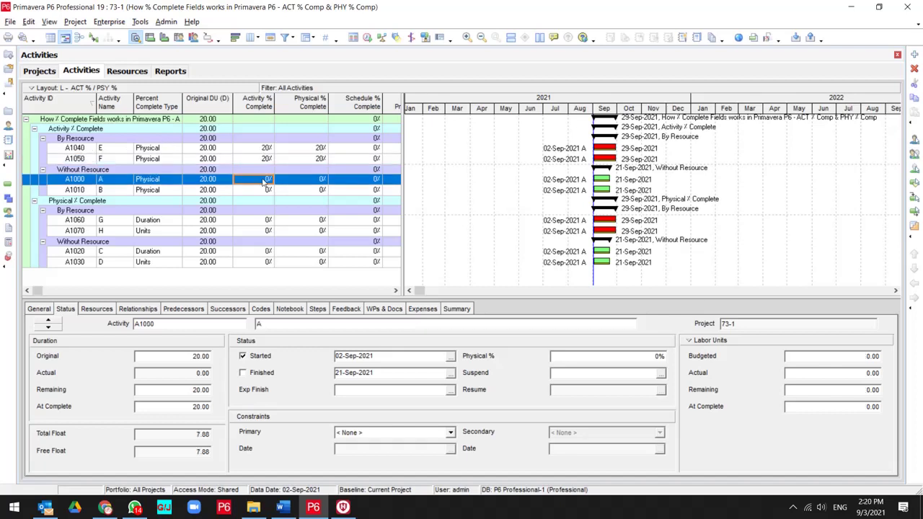
pyautogui.write('10')
pyautogui.press('Return')
# Step: Compare the Physical % and Activity % Complete groups, checking A1040 and A1000 details
pyautogui.click(103, 200)
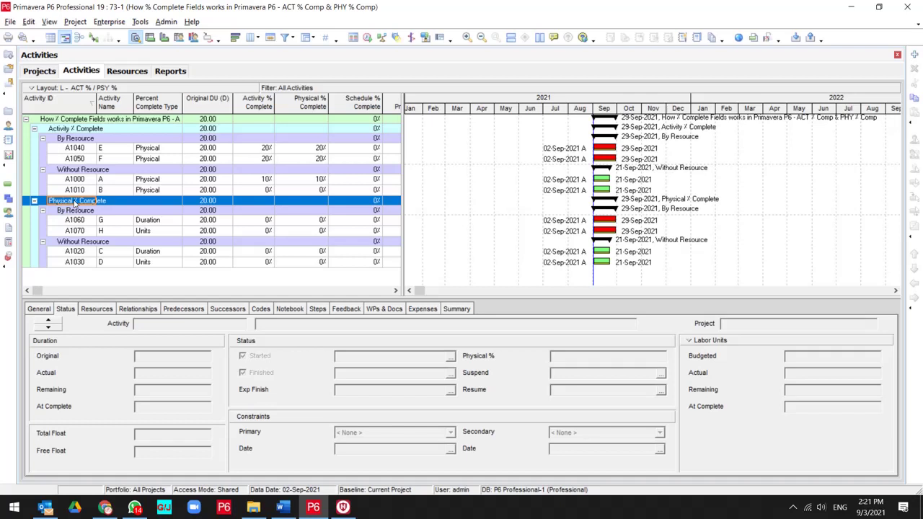
pyautogui.click(85, 131)
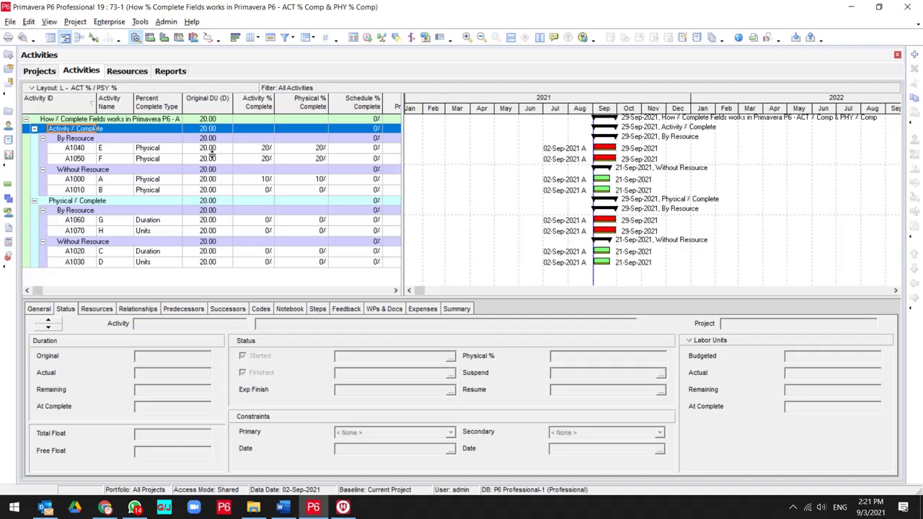
pyautogui.click(259, 140)
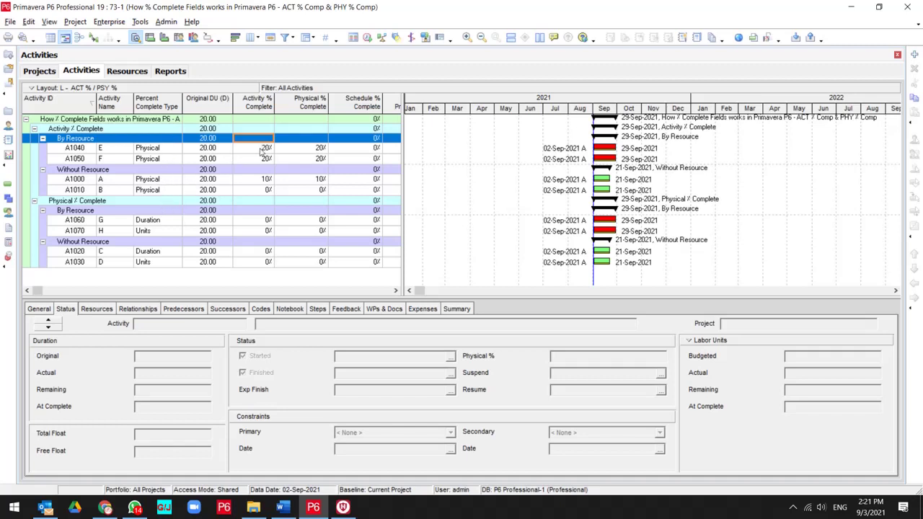
pyautogui.click(117, 151)
pyautogui.click(121, 182)
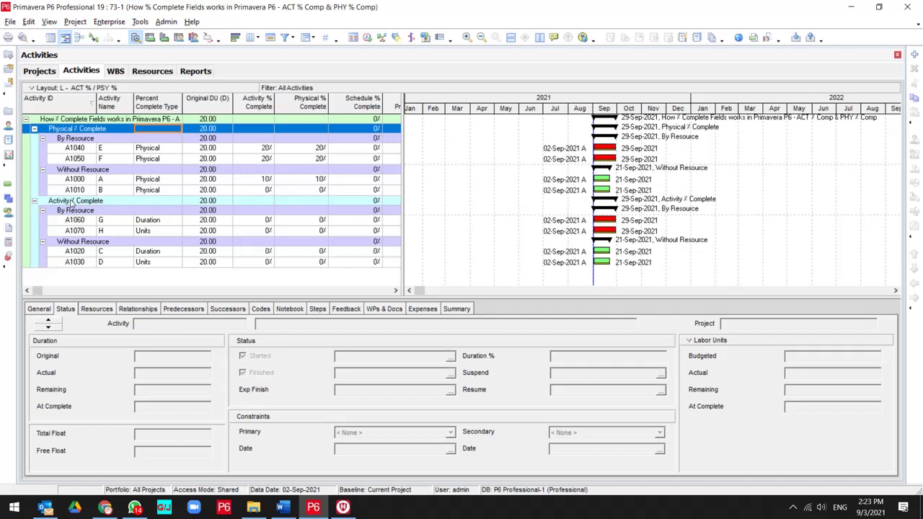
# Step: Show A1060's Duration % and A1070's Units % in the Activity % Complete group
pyautogui.click(72, 202)
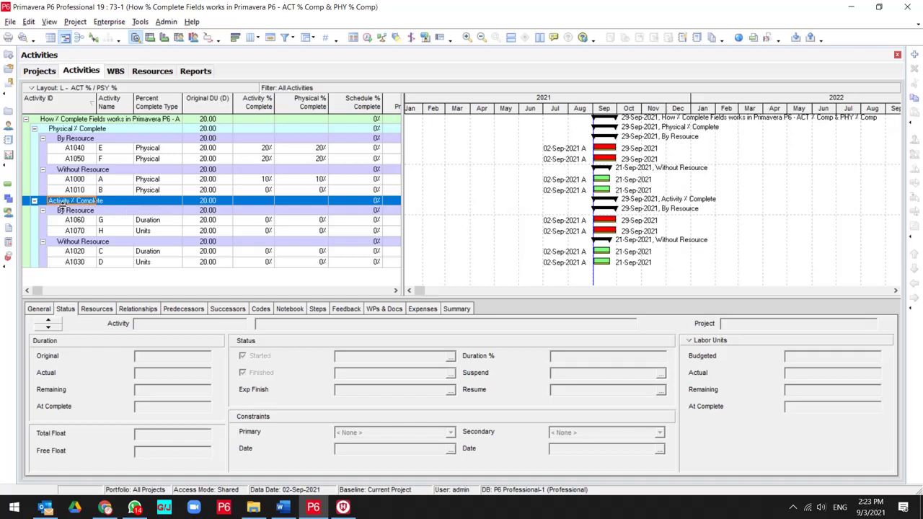
pyautogui.click(167, 221)
pyautogui.click(164, 230)
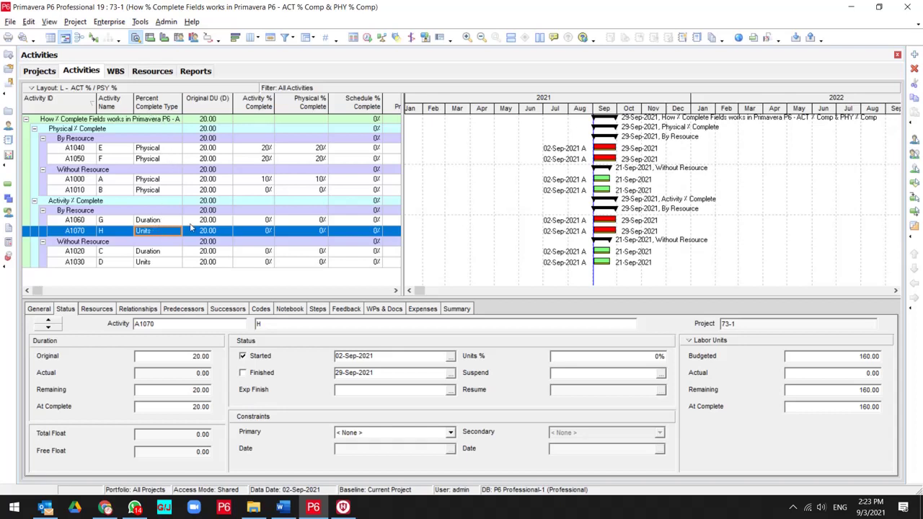
# Step: Give A1060 10% Activity % Complete and 30% Physical % Complete
pyautogui.click(245, 220)
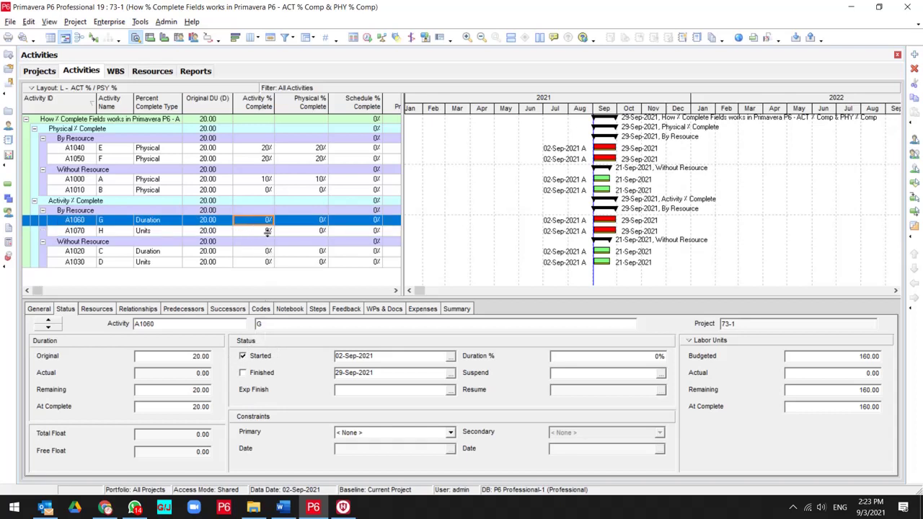
pyautogui.click(272, 222)
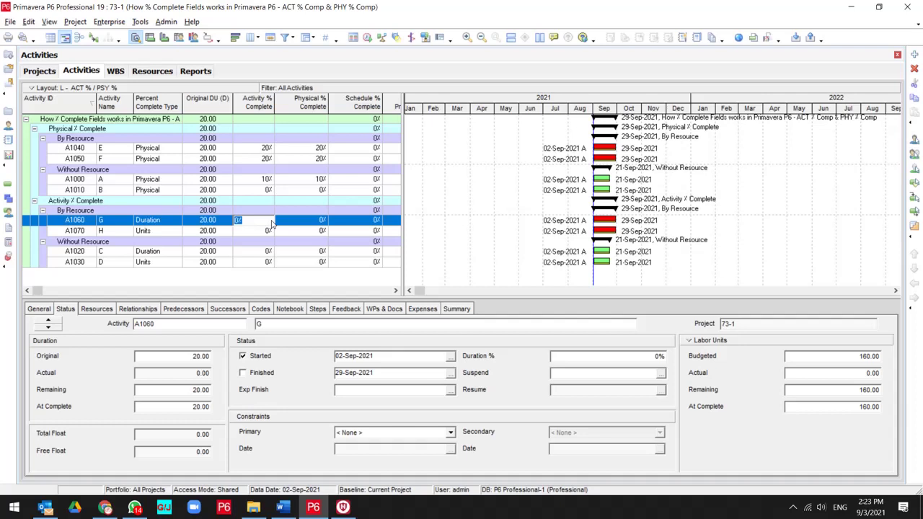
pyautogui.write('10')
pyautogui.press('Return')
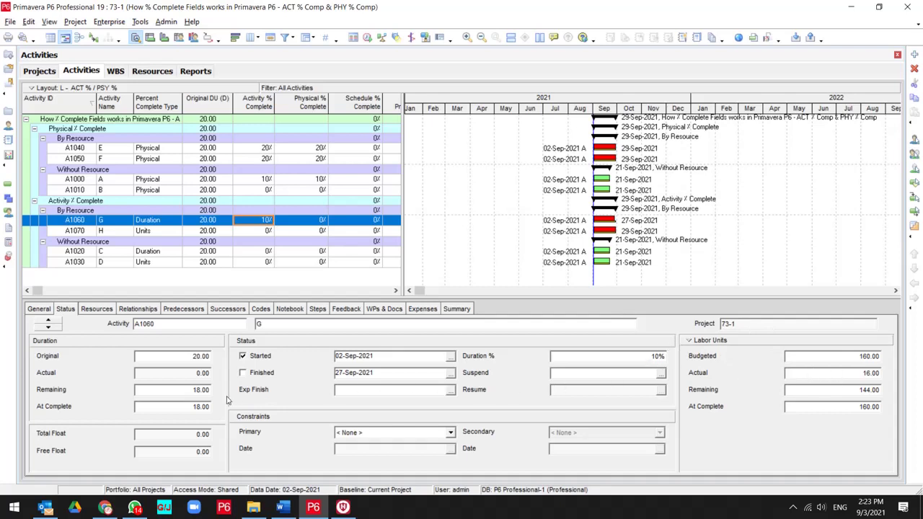
pyautogui.click(310, 222)
pyautogui.click(312, 225)
pyautogui.write('30')
pyautogui.press('Return')
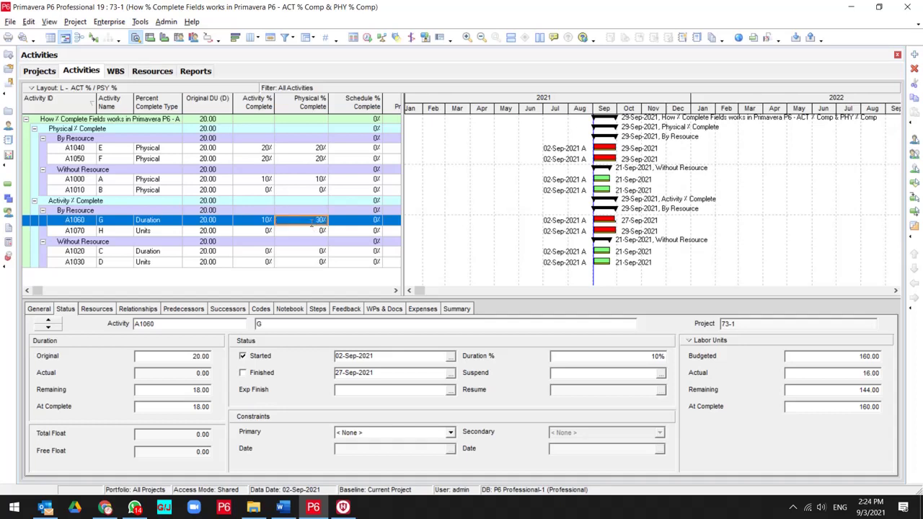
# Step: Give A1070 15% Units % Complete and 40% Physical %, then compare it with A1060
pyautogui.click(269, 232)
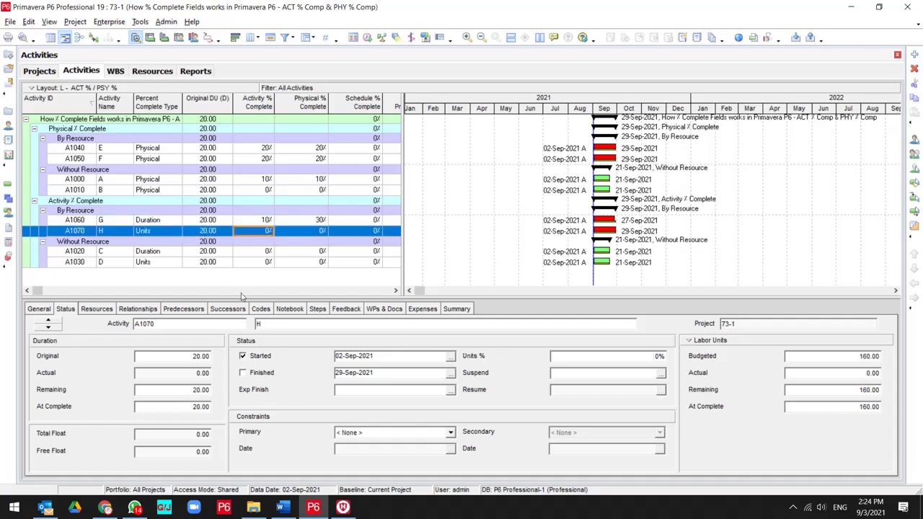
pyautogui.click(584, 358)
pyautogui.write('15')
pyautogui.press('Return')
pyautogui.click(314, 230)
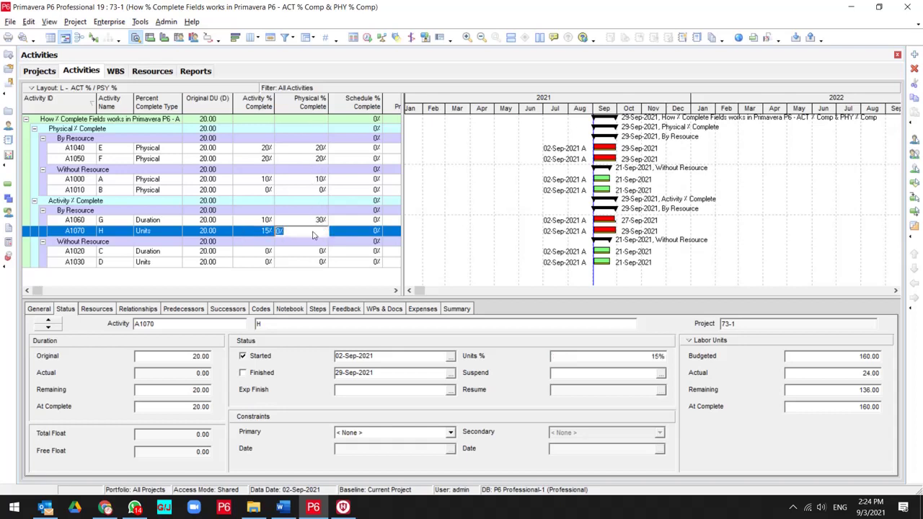
pyautogui.write('40')
pyautogui.press('Return')
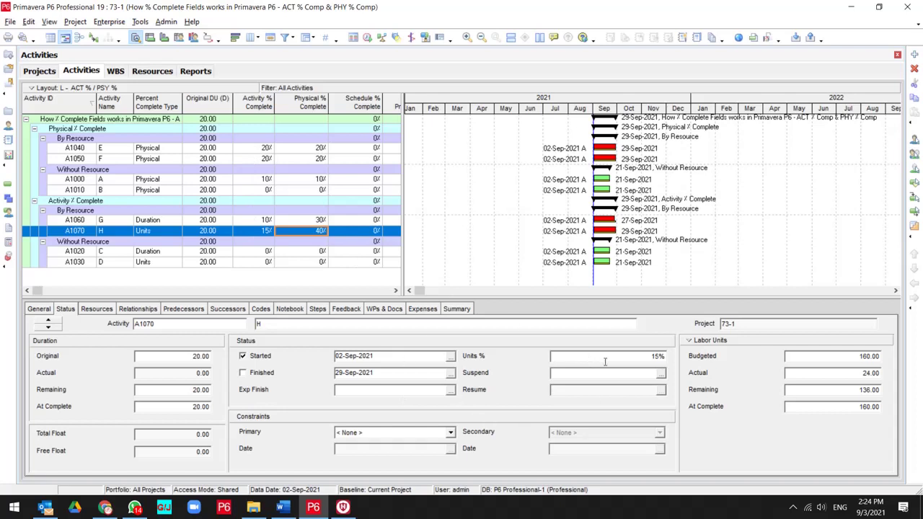
pyautogui.keyDown('ctrl'); pyautogui.click(150, 220); pyautogui.keyUp('ctrl')
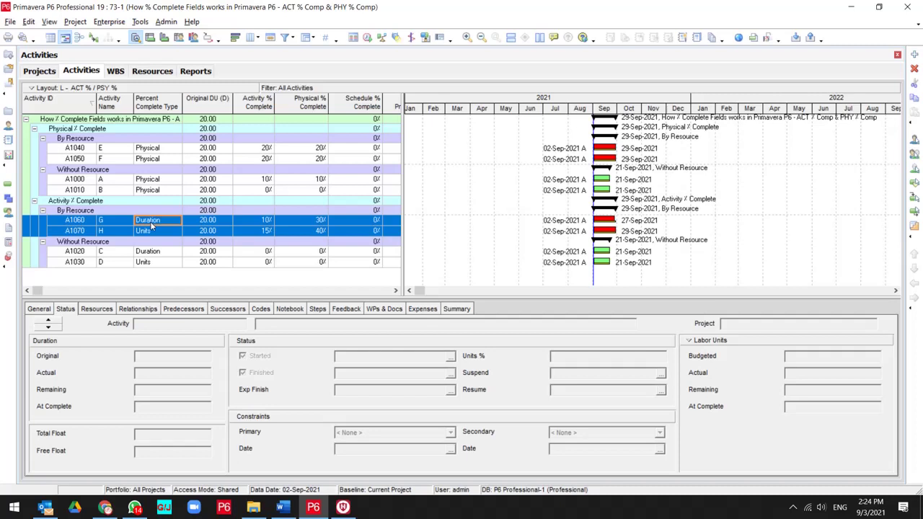
# Step: Give A1020 25% Duration % Complete and 20% Physical % Complete
pyautogui.click(153, 249)
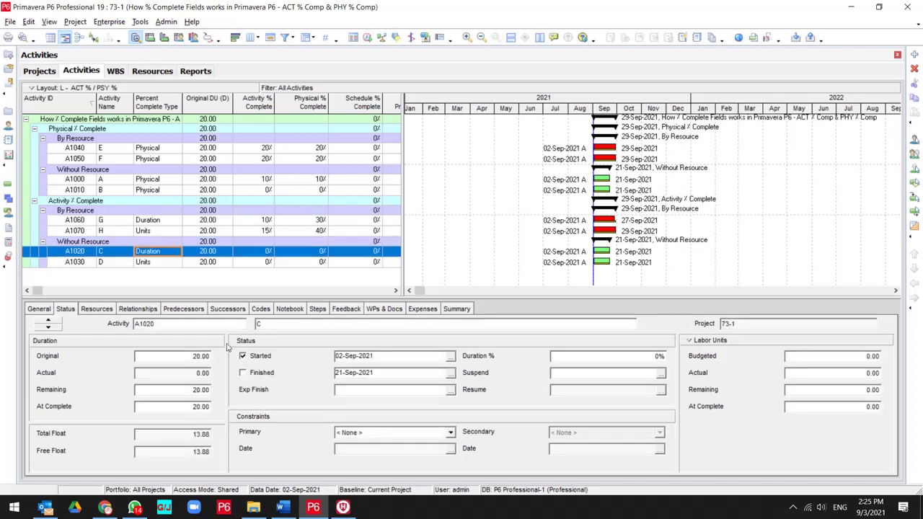
pyautogui.click(580, 359)
pyautogui.write('25')
pyautogui.press('Return')
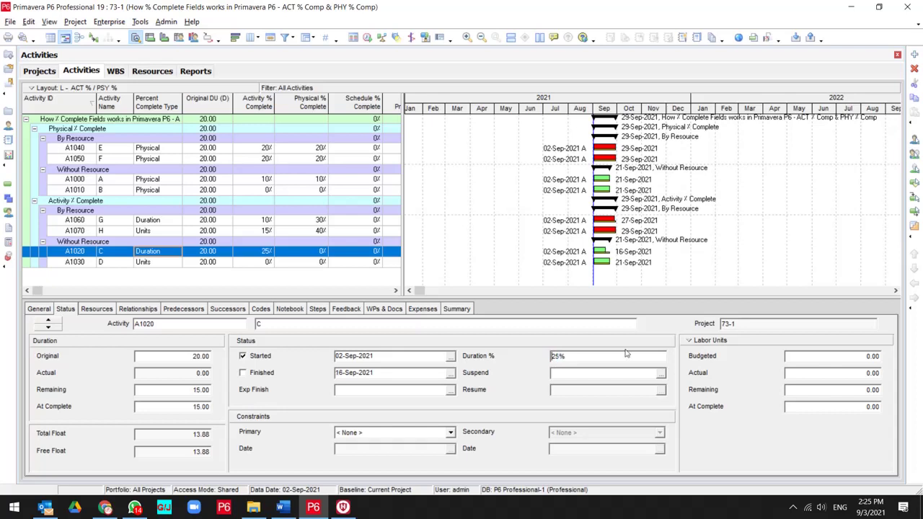
pyautogui.click(320, 254)
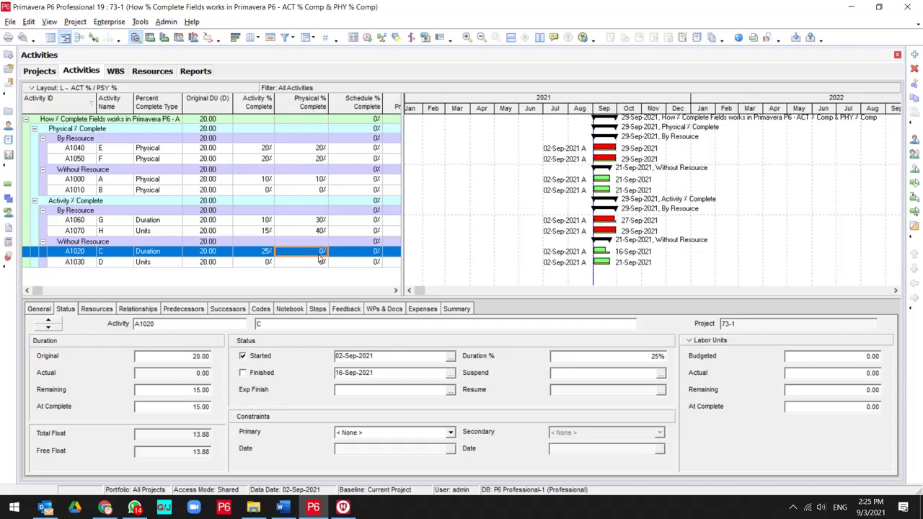
pyautogui.write('20')
pyautogui.press('Return')
# Step: Set A1030's Physical % Complete to 40% and extend the selection up to the Activity % group
pyautogui.click(319, 261)
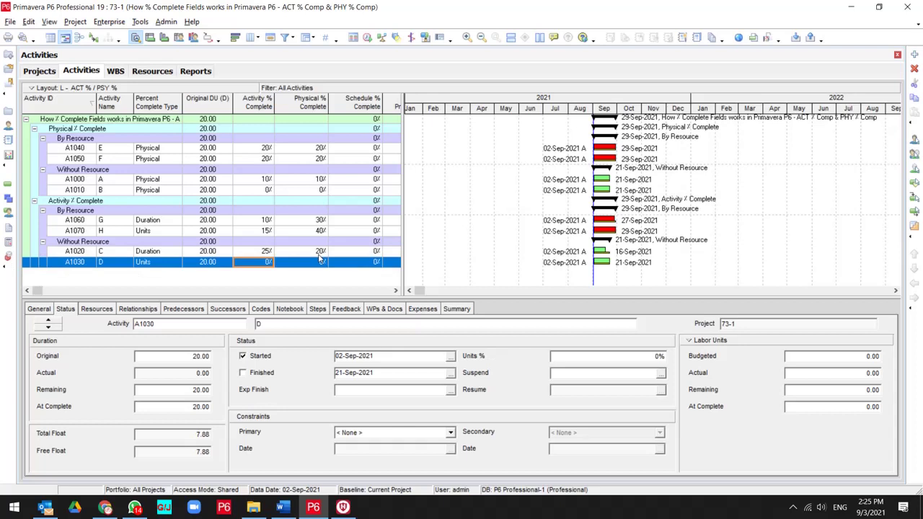
pyautogui.write('5')
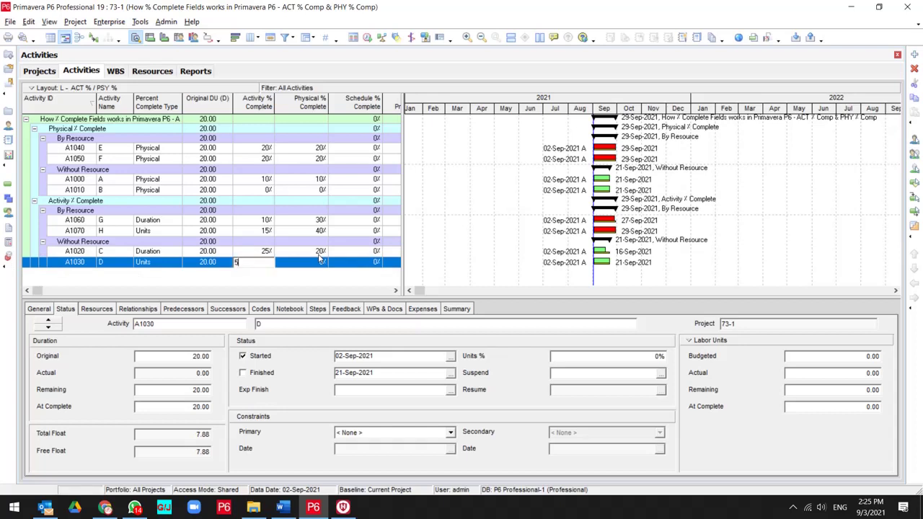
pyautogui.press('Escape')
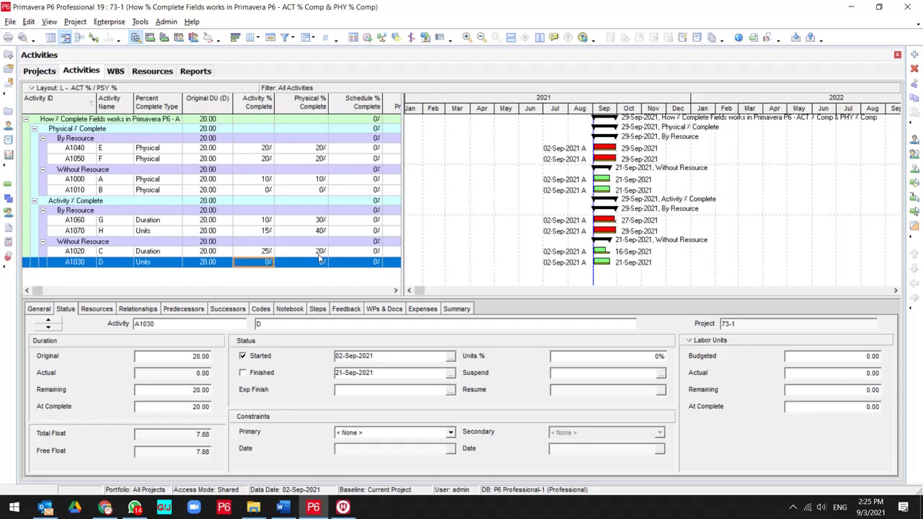
pyautogui.click(320, 261)
pyautogui.click(319, 264)
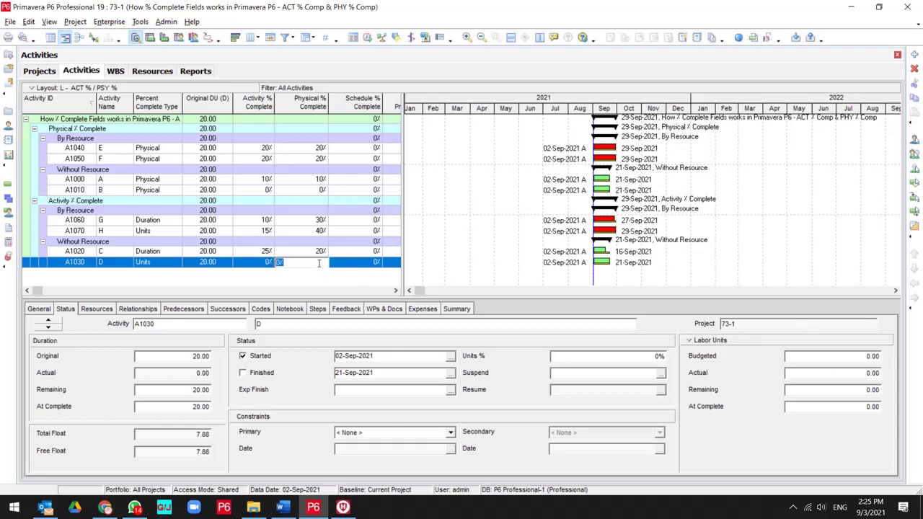
pyautogui.write('40')
pyautogui.press('Return')
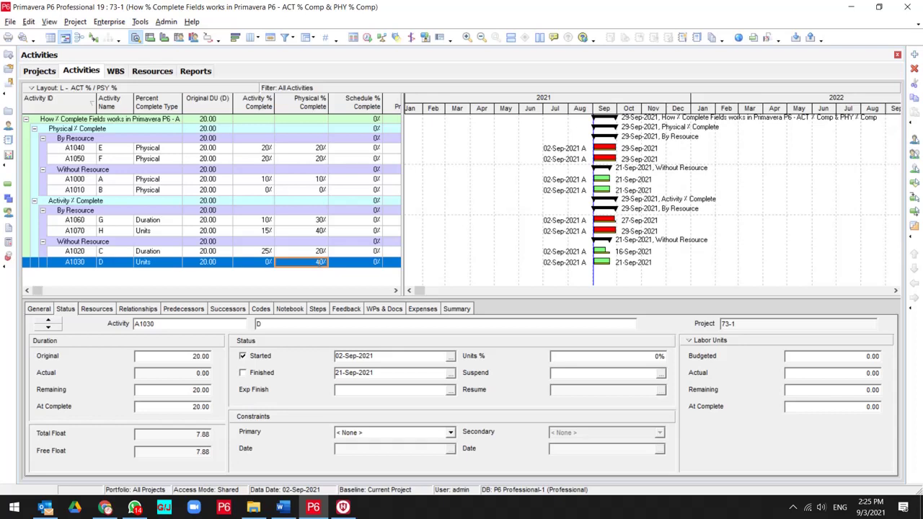
pyautogui.hotkey('shift', 'Up')
pyautogui.hotkey('shift', 'Up')
pyautogui.hotkey('shift', 'Up')
pyautogui.hotkey('shift', 'Up')
pyautogui.hotkey('shift', 'Up')
pyautogui.hotkey('shift', 'Up')
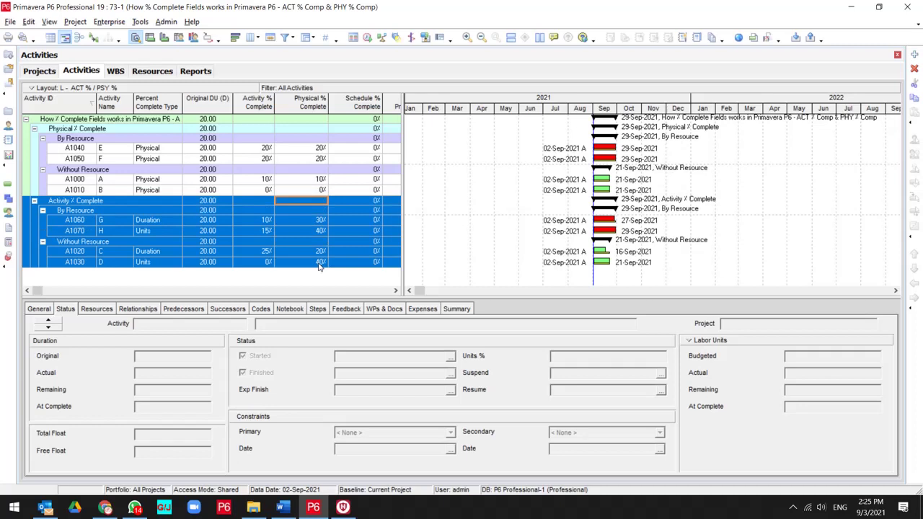
pyautogui.press('Up')
pyautogui.press('Down')
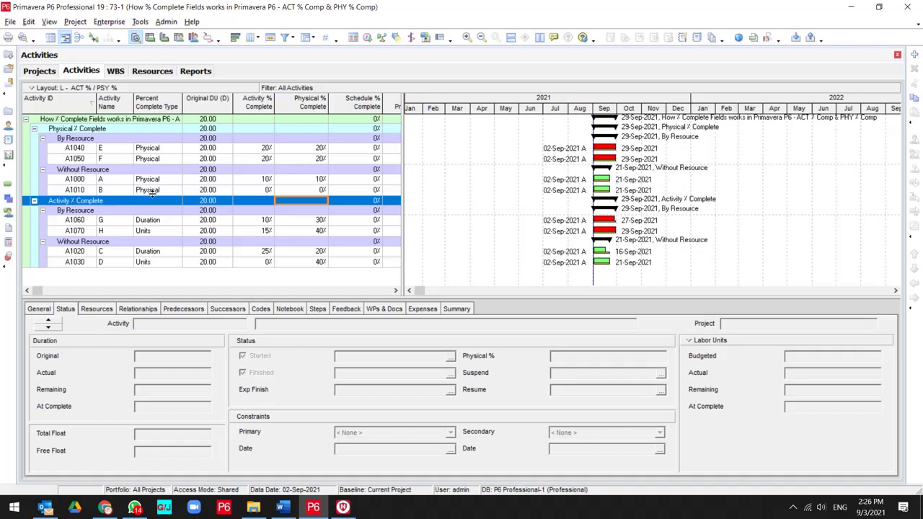
pyautogui.click(161, 209)
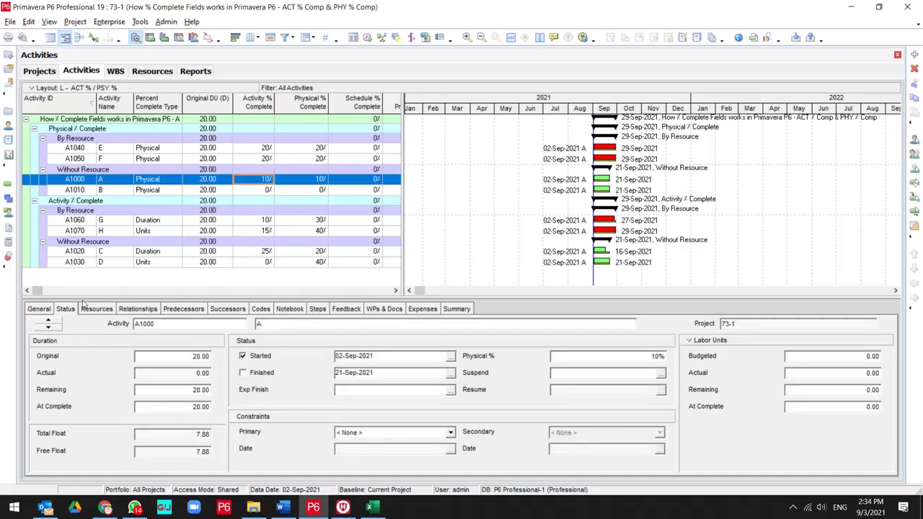
# Step: Show A1000's General details and list the available Duration Type options
pyautogui.click(40, 309)
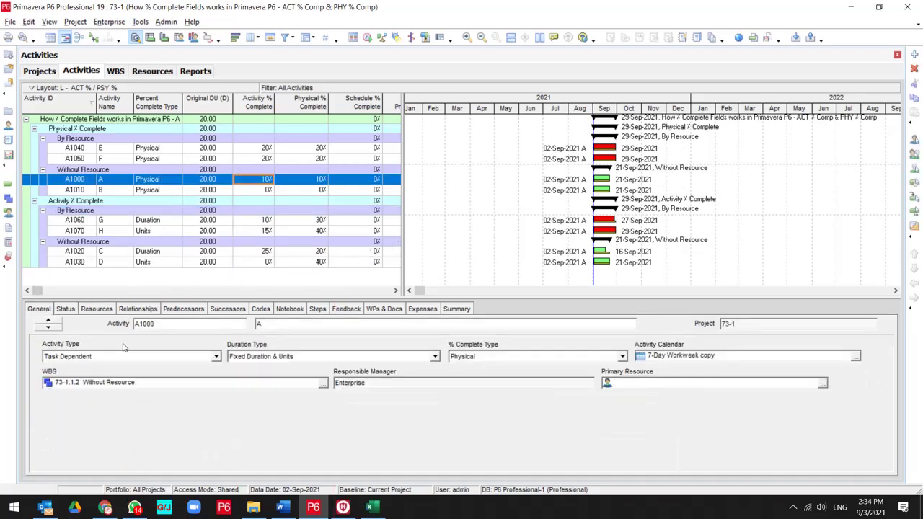
pyautogui.click(270, 357)
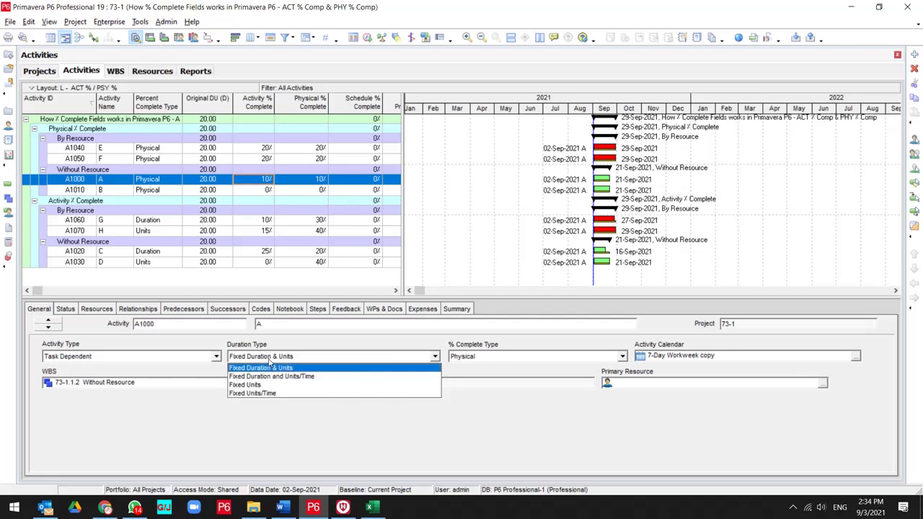